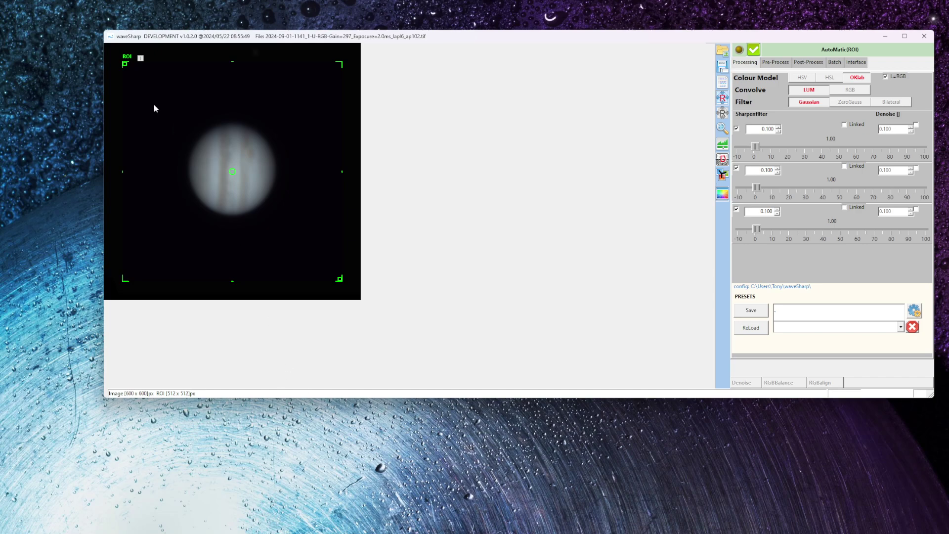
Step: Pull the ROI corners inward to frame Jupiter's disc at about 224×228 px
left_click_drag(124, 66, 186, 125)
left_click_drag(343, 280, 280, 218)
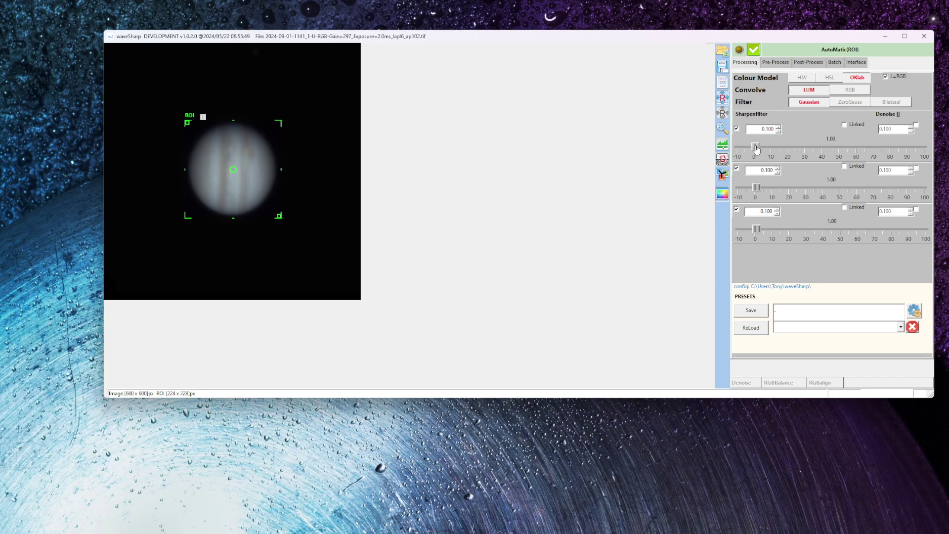
Step: Push the first Sharpenfilter slider to 100, leaving the other two layers at 1.00
left_click_drag(755, 148, 924, 147)
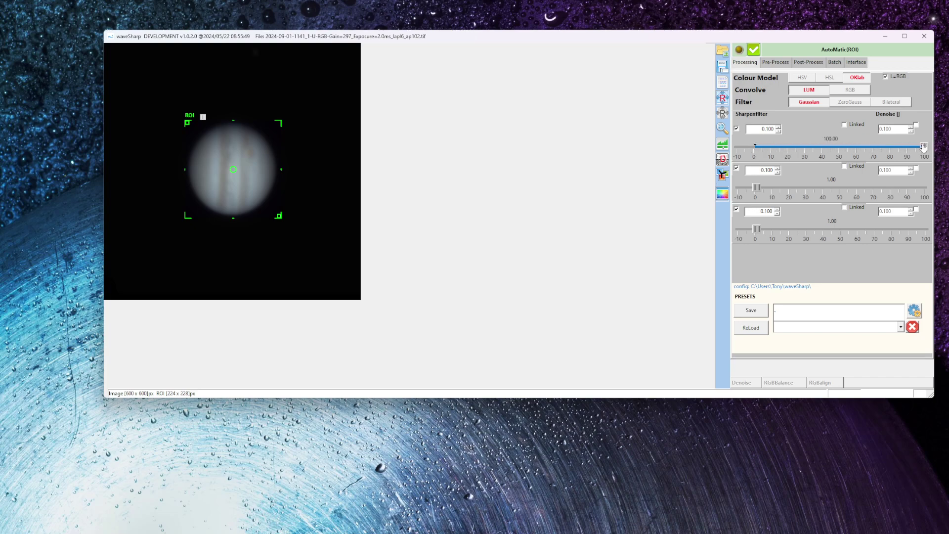
Step: Show a 2x rfLanczos3 zoom preview of Jupiter and raise the first layer's parameter to 0.110
left_click(721, 129)
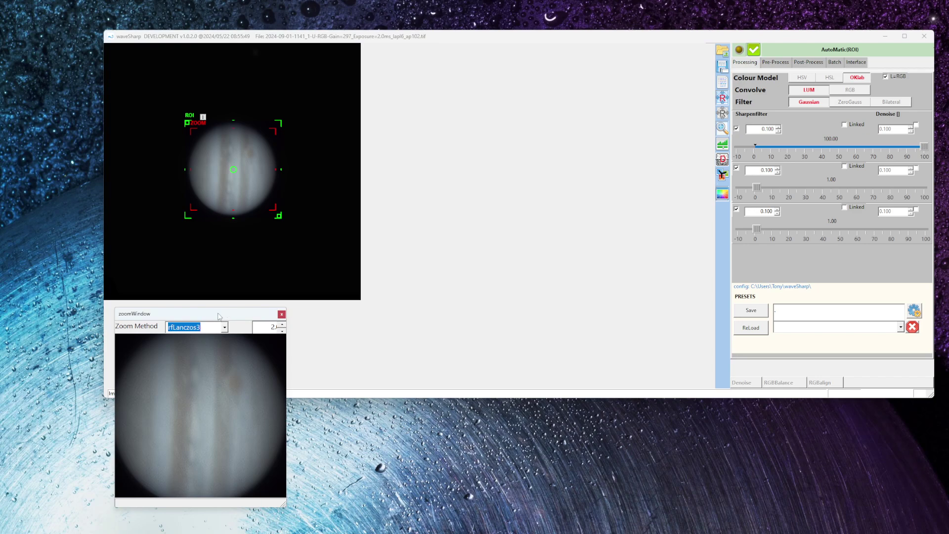
left_click_drag(218, 317, 276, 289)
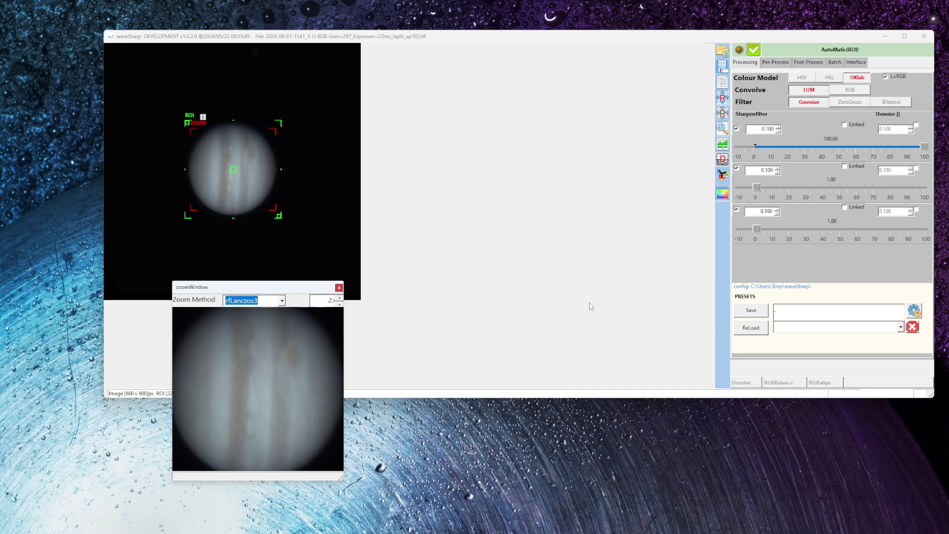
left_click(779, 127)
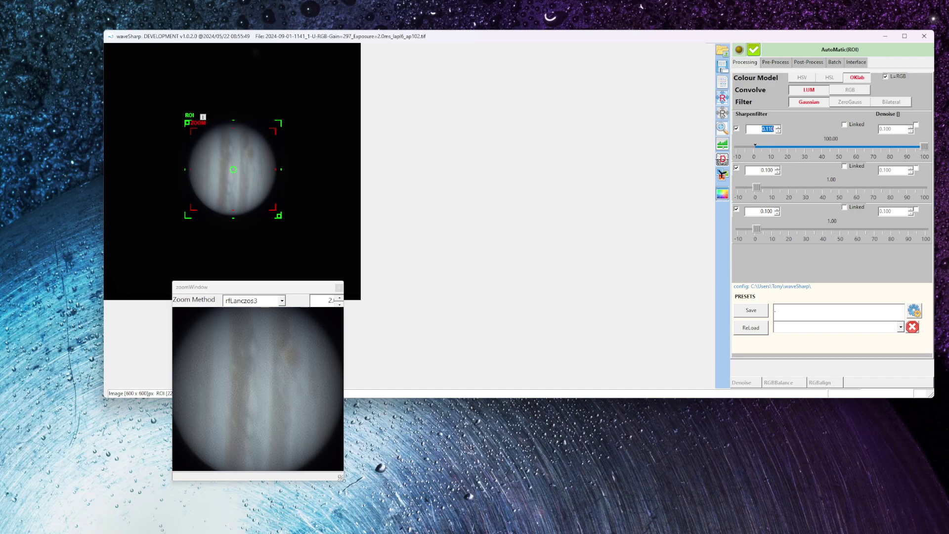
Step: Enlarge the zoom window and reposition it slightly higher
left_click_drag(341, 478, 396, 504)
left_click_drag(305, 291, 304, 256)
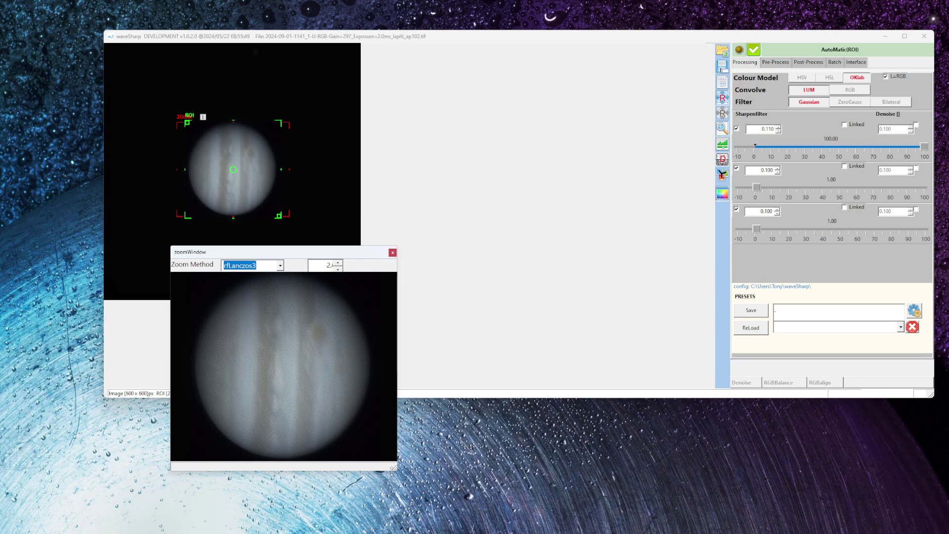
left_click_drag(393, 471, 414, 480)
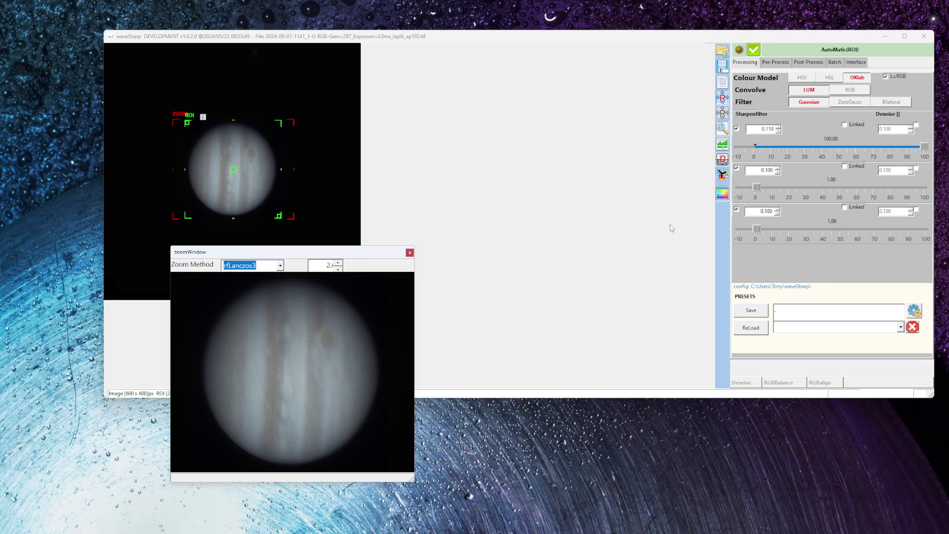
Step: Set the second sharpening layer amount to 49.93 and the third to 24.91
left_click(757, 188)
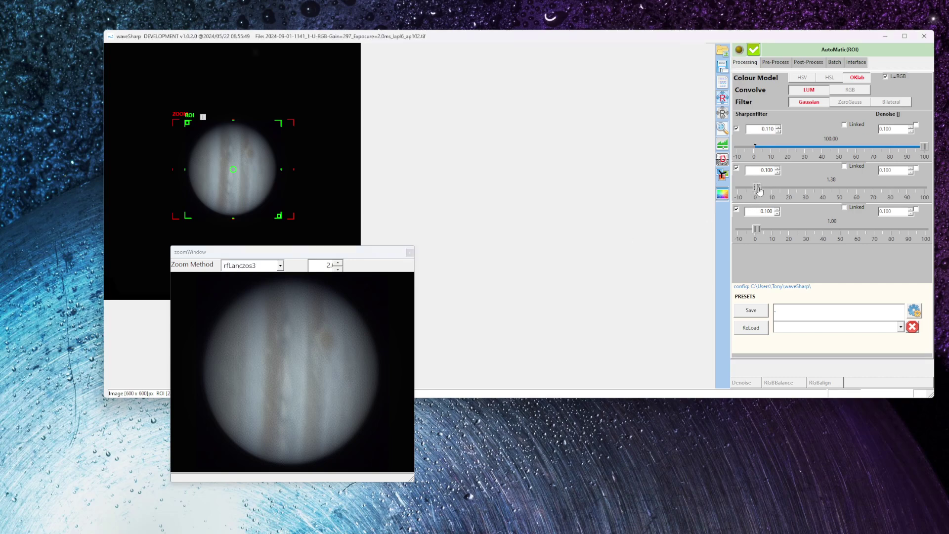
left_click_drag(760, 191, 841, 191)
left_click_drag(758, 231, 799, 232)
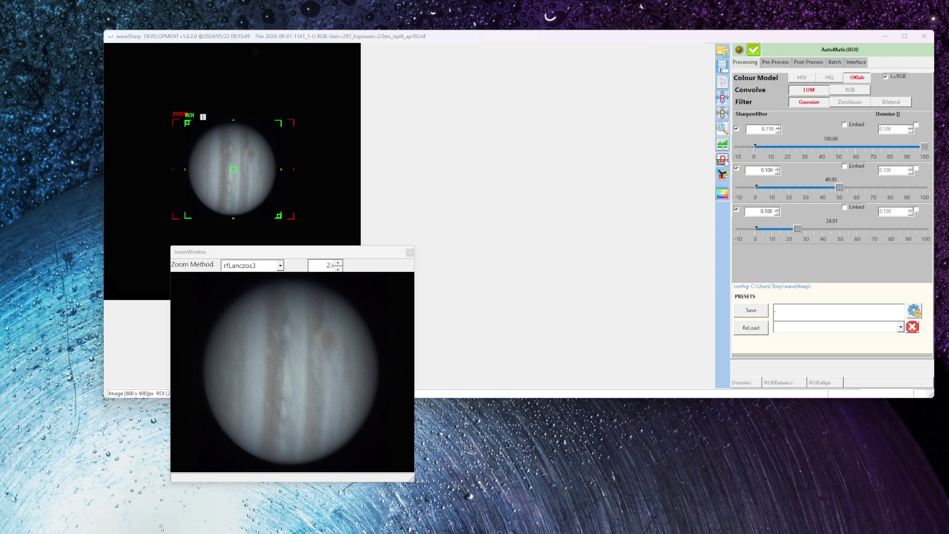
Step: Open the FFT512 denoise tool beside the image and set start 83, feather 182
left_click(725, 162)
left_click_drag(275, 61, 786, 54)
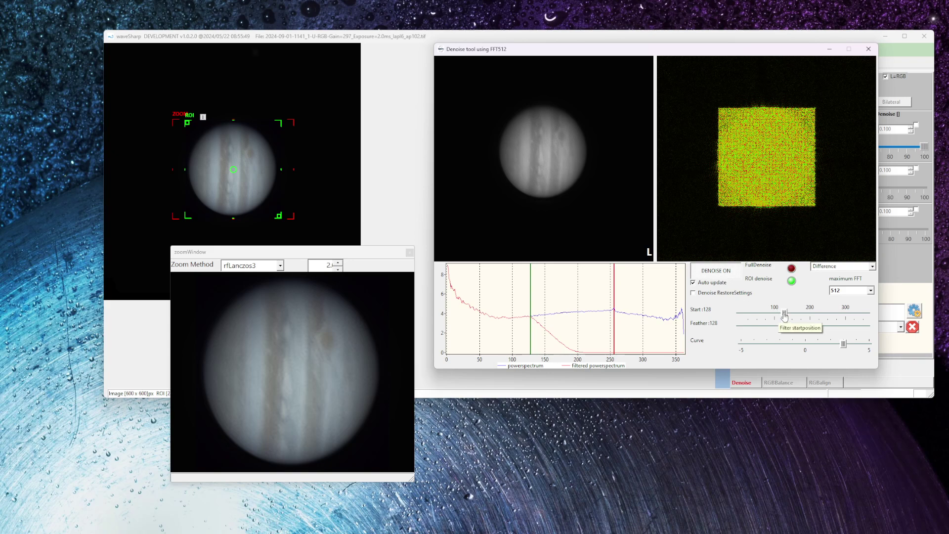
left_click_drag(785, 315, 766, 315)
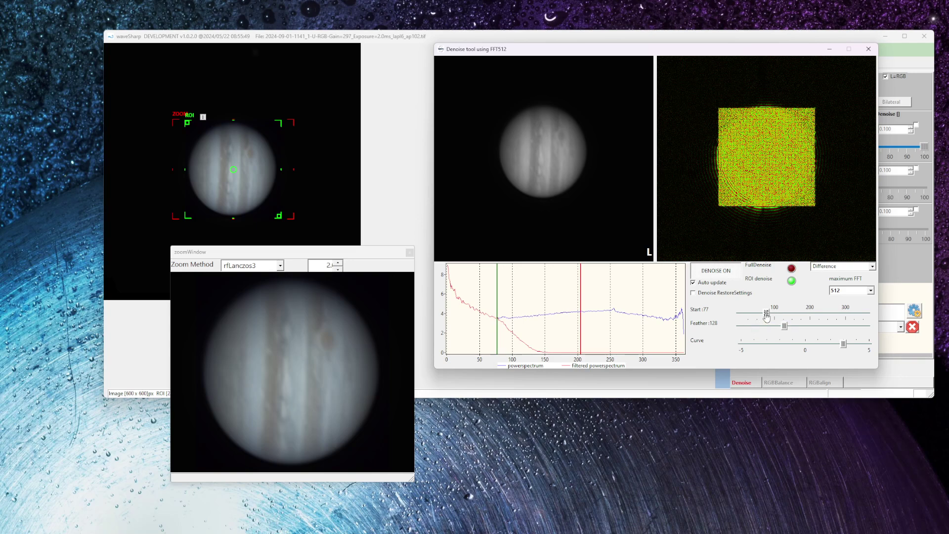
left_click_drag(766, 315, 769, 314)
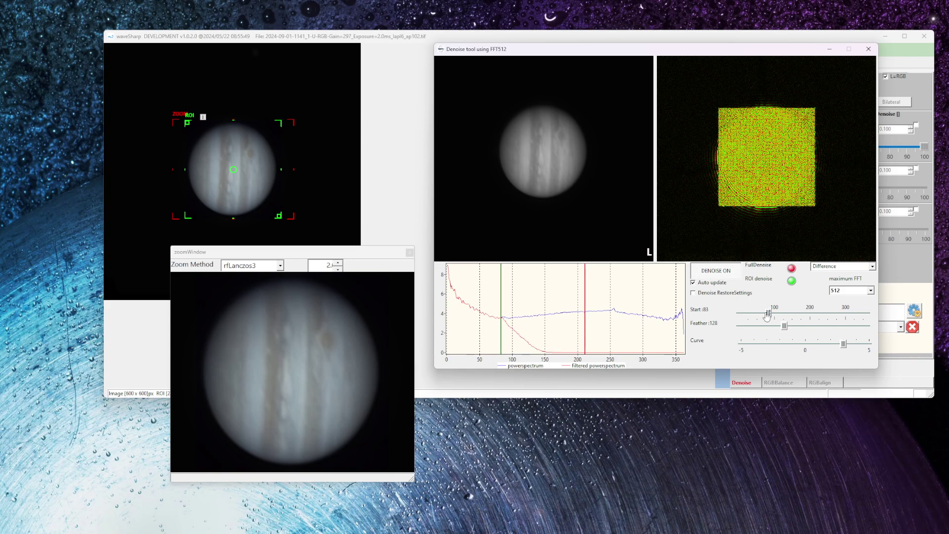
left_click_drag(784, 330, 867, 333)
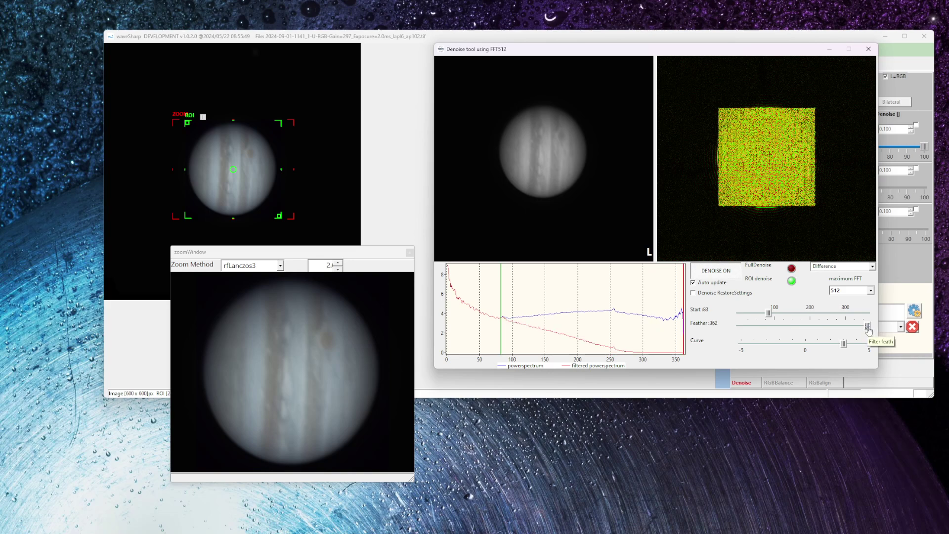
left_click_drag(869, 331, 805, 328)
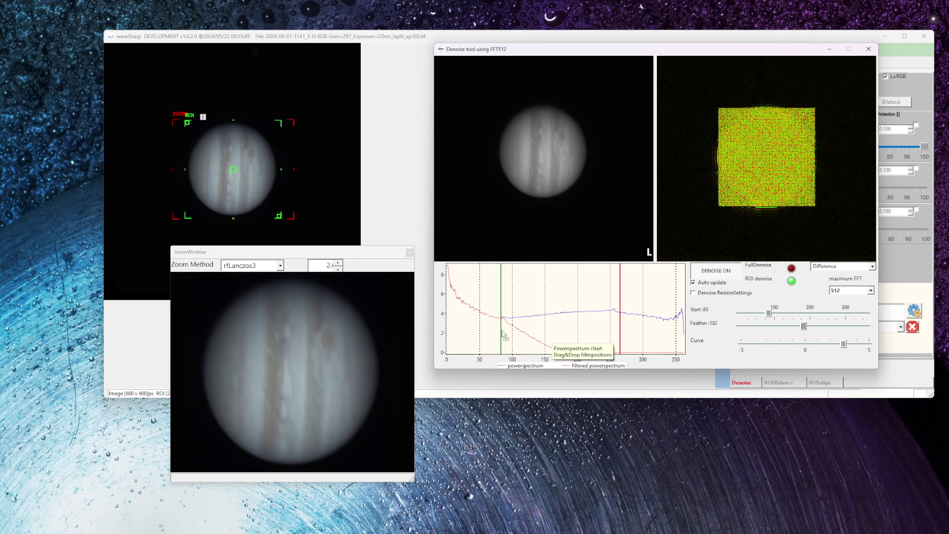
Step: Move the denoise filter start to 76 and settle the Curve slider at -1
left_click_drag(502, 333, 498, 335)
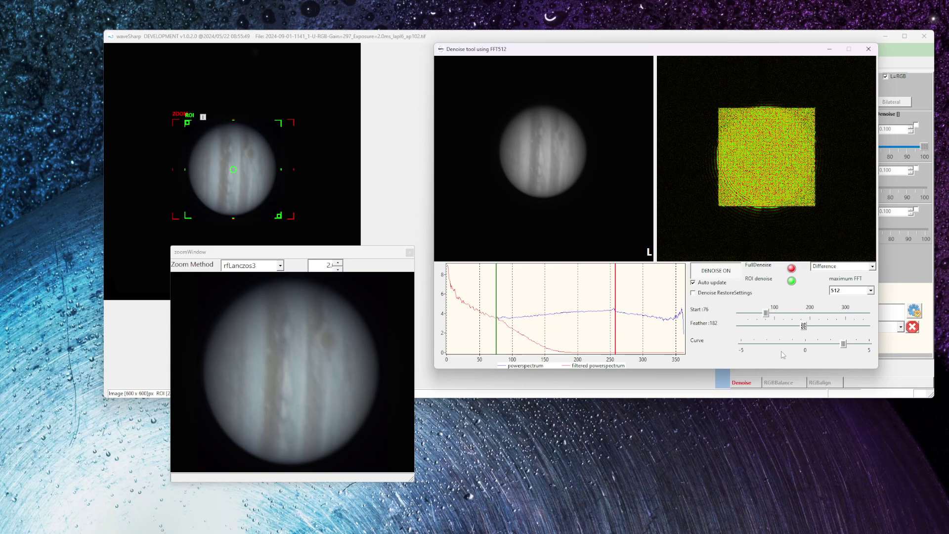
left_click(844, 344)
left_click_drag(844, 347, 729, 351)
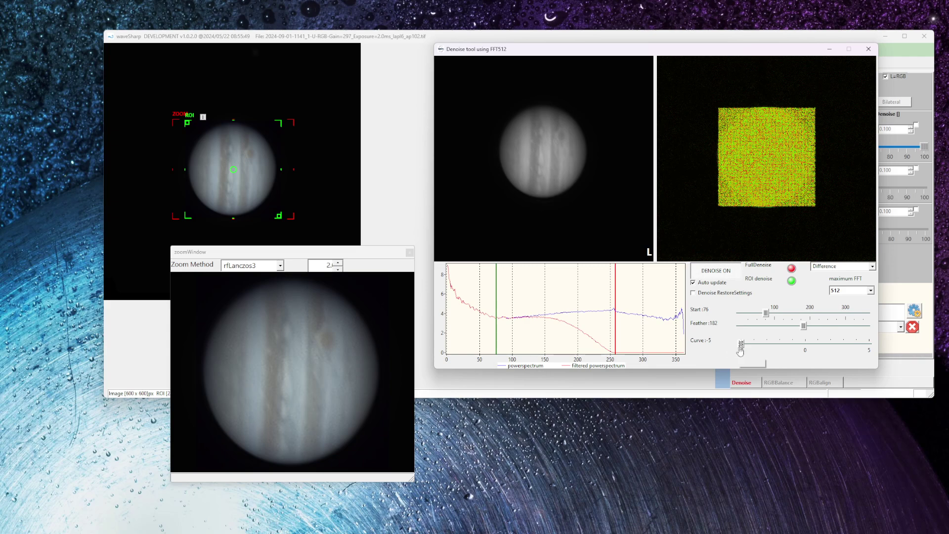
left_click_drag(742, 347, 764, 346)
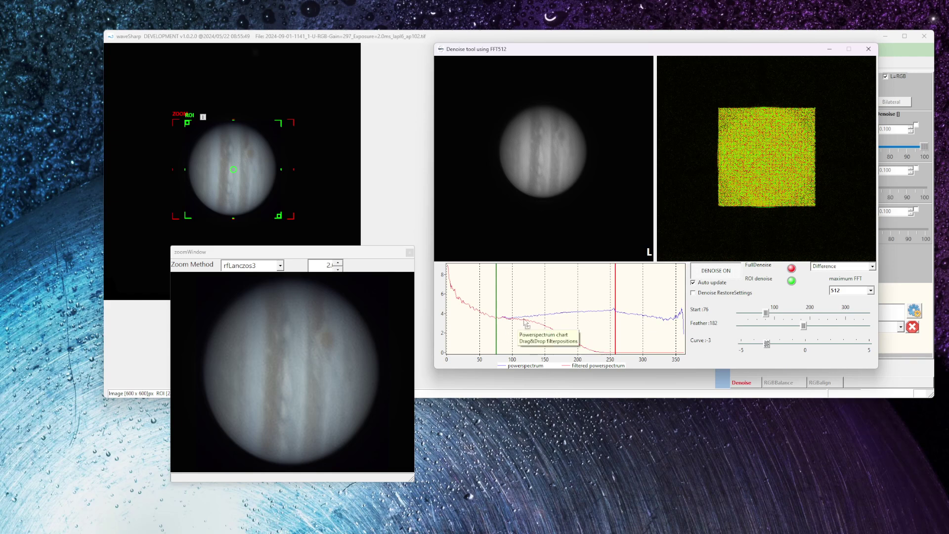
left_click_drag(767, 347, 775, 349)
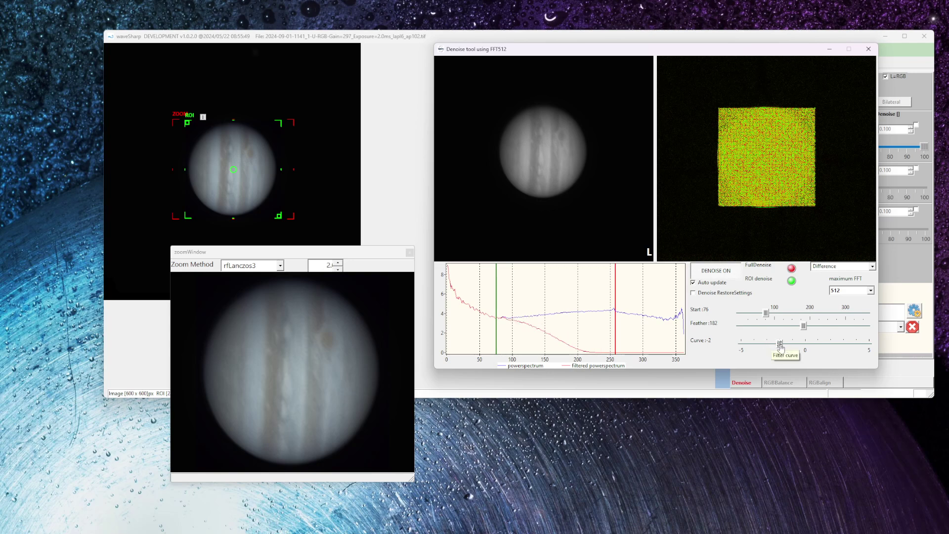
left_click_drag(782, 347, 793, 346)
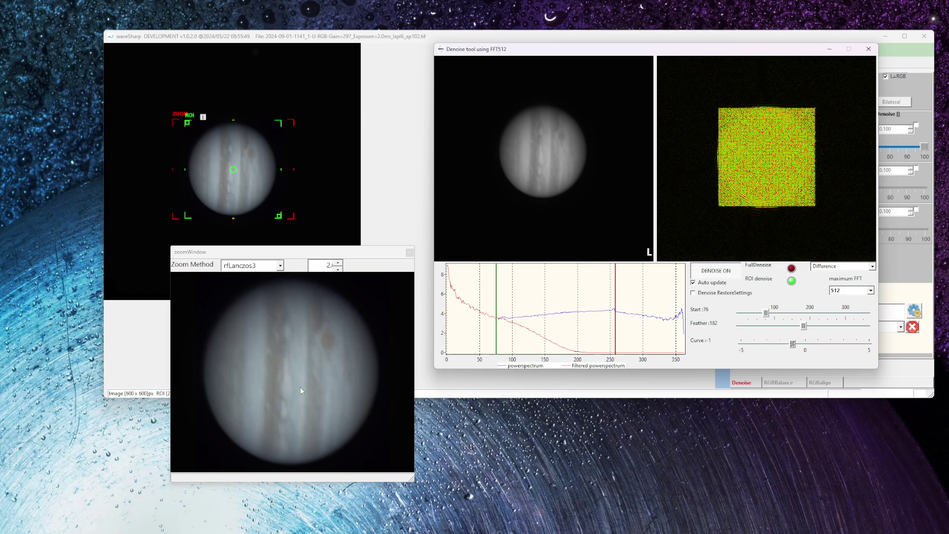
Step: Minimize the Denoise window, open the histogram and RGB balance window, and set moderate saturation
left_click(830, 51)
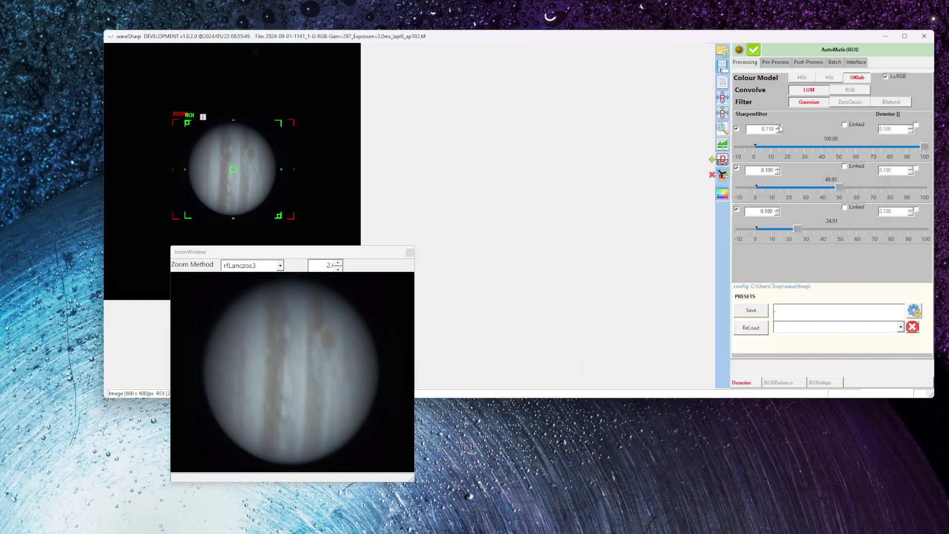
left_click(722, 145)
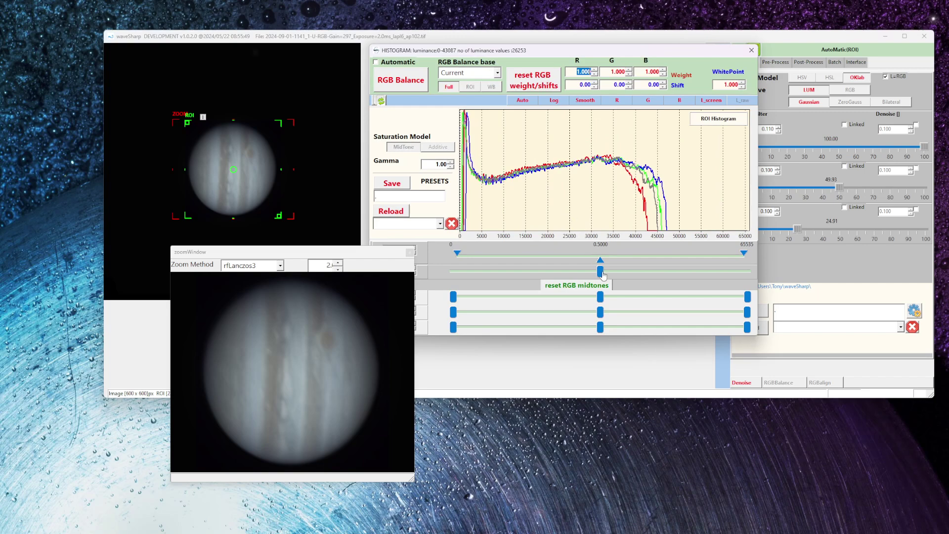
left_click_drag(602, 272, 759, 277)
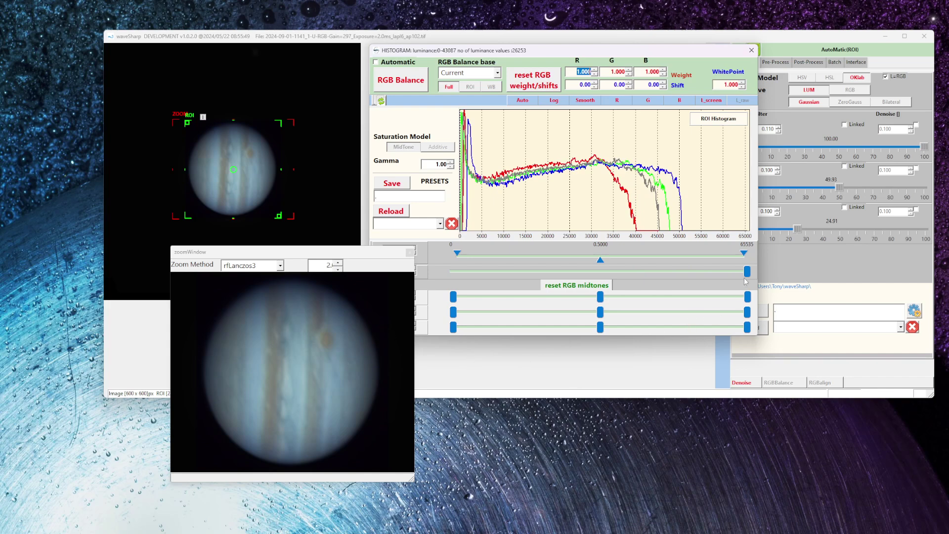
left_click_drag(747, 272, 656, 272)
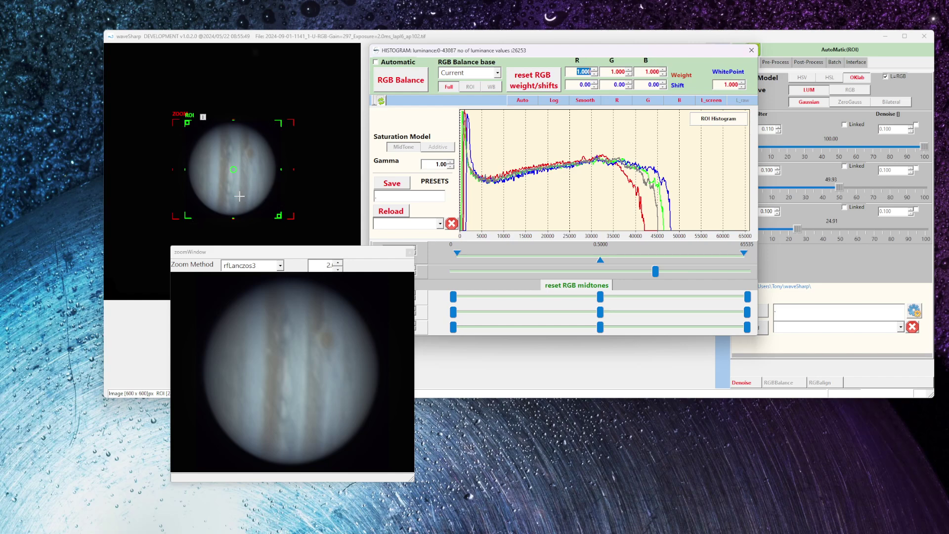
Step: Apply RGB Balance (1.103, 0.997, 0.917), lower the white point to about 56619, and move the window aside
left_click(398, 82)
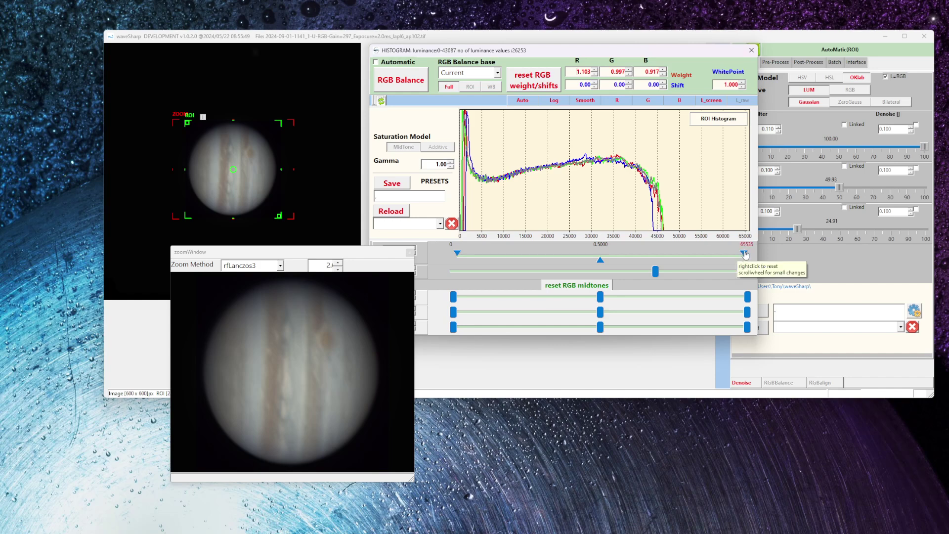
left_click_drag(744, 253, 708, 254)
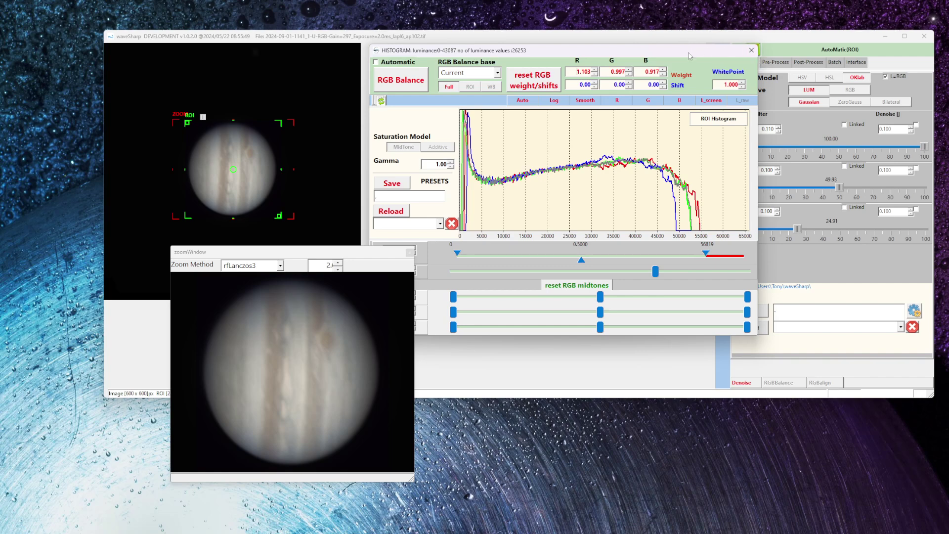
left_click_drag(690, 56, 755, 114)
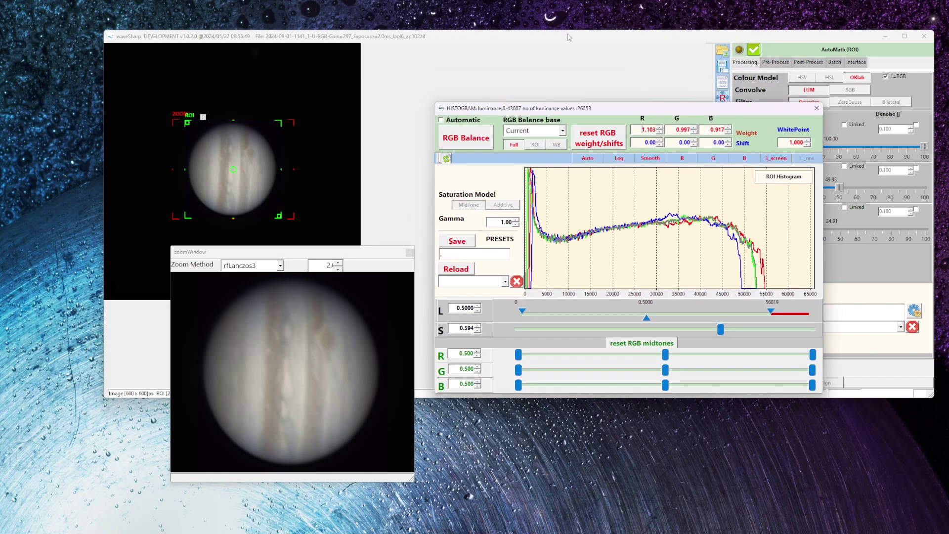
Step: Bring the main panel forward, recentre the zoom preview, and begin saving the processed Jupiter image
left_click(569, 37)
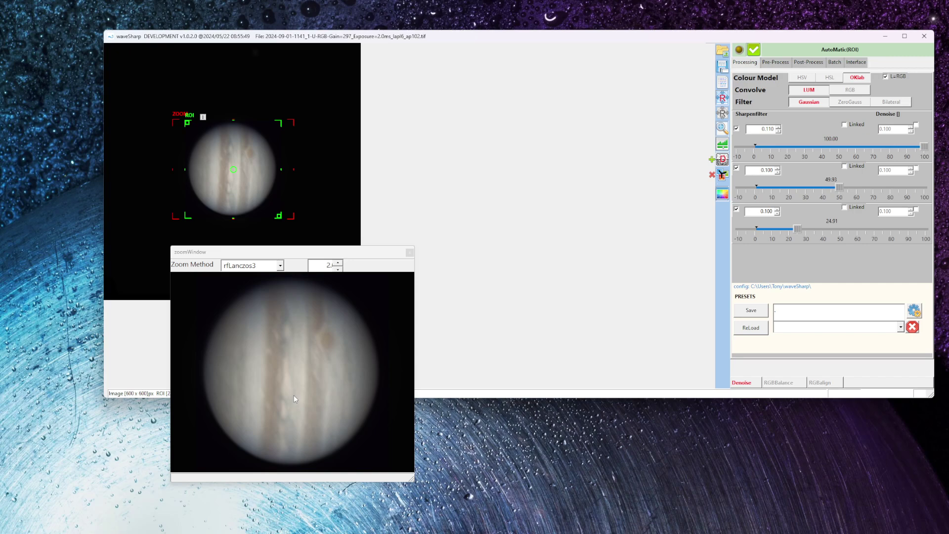
left_click_drag(295, 252, 507, 159)
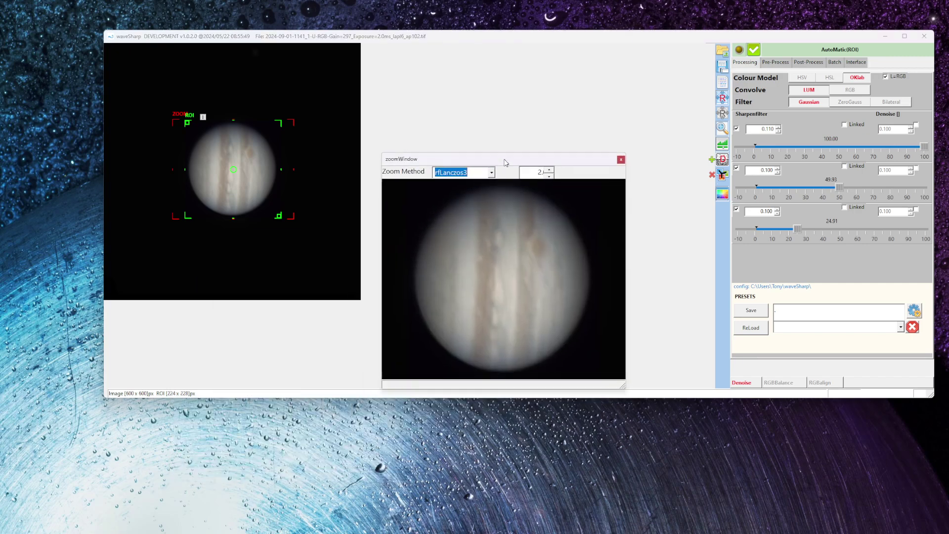
left_click(721, 66)
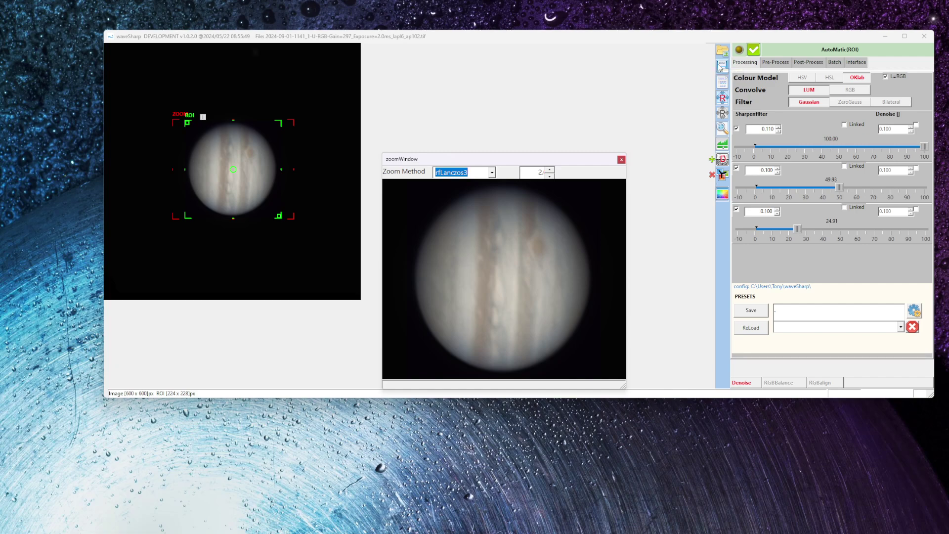